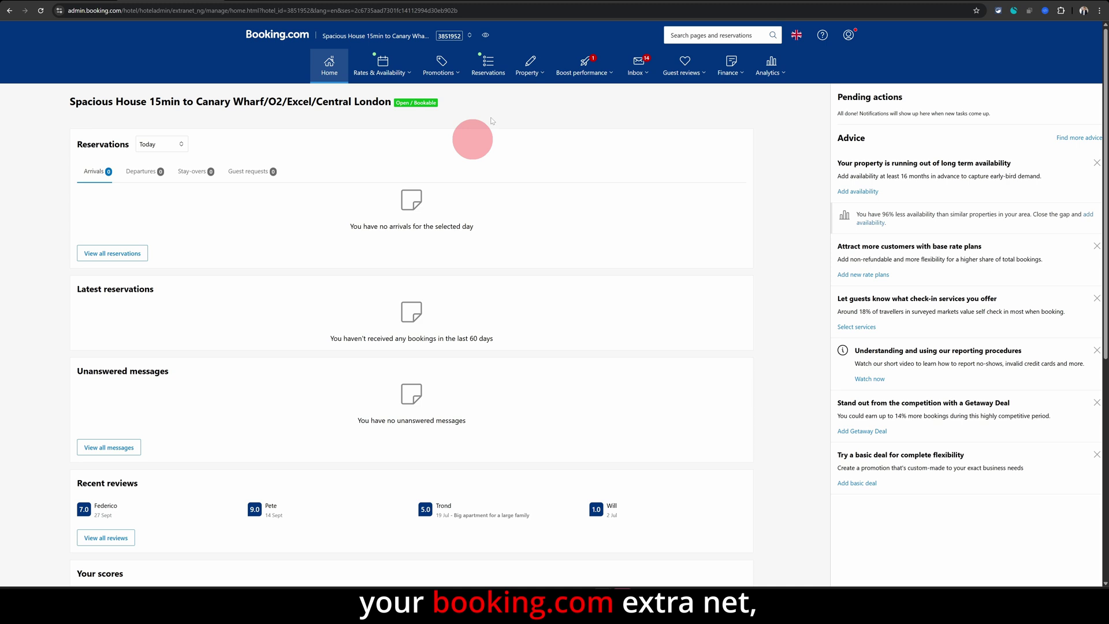
# Open 'Your active promotions' from the Promotions menu
pyautogui.click(454, 76)
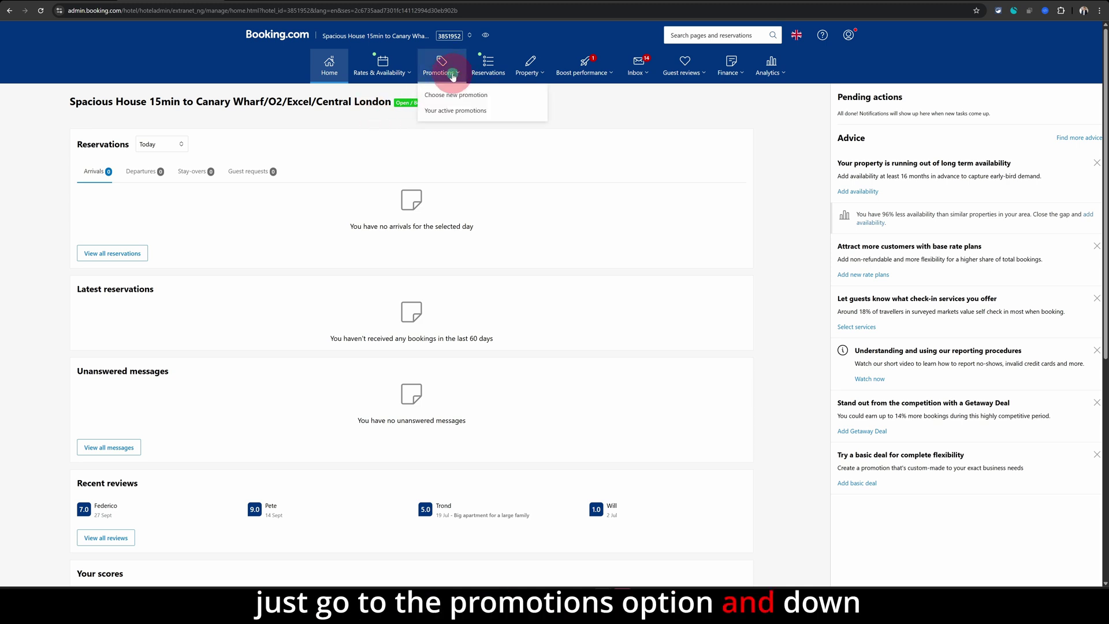
pyautogui.click(455, 109)
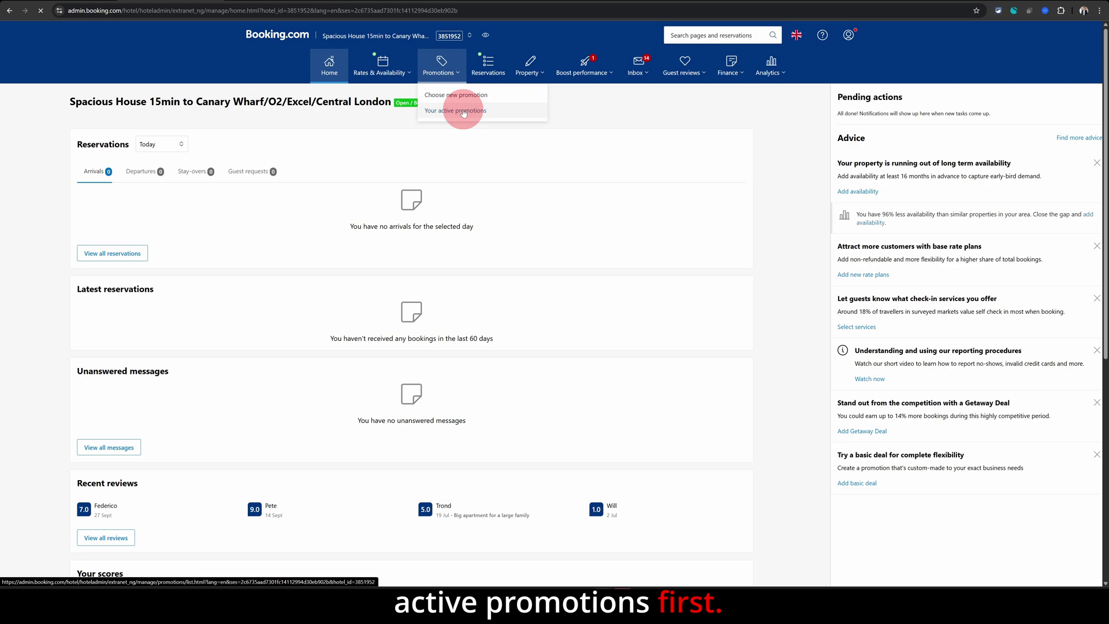
# Review the active promotions, then filter to Ended to show the 10% Basic deal (5 May–3 Aug 2024)
pyautogui.scroll(-3, 310, 165)
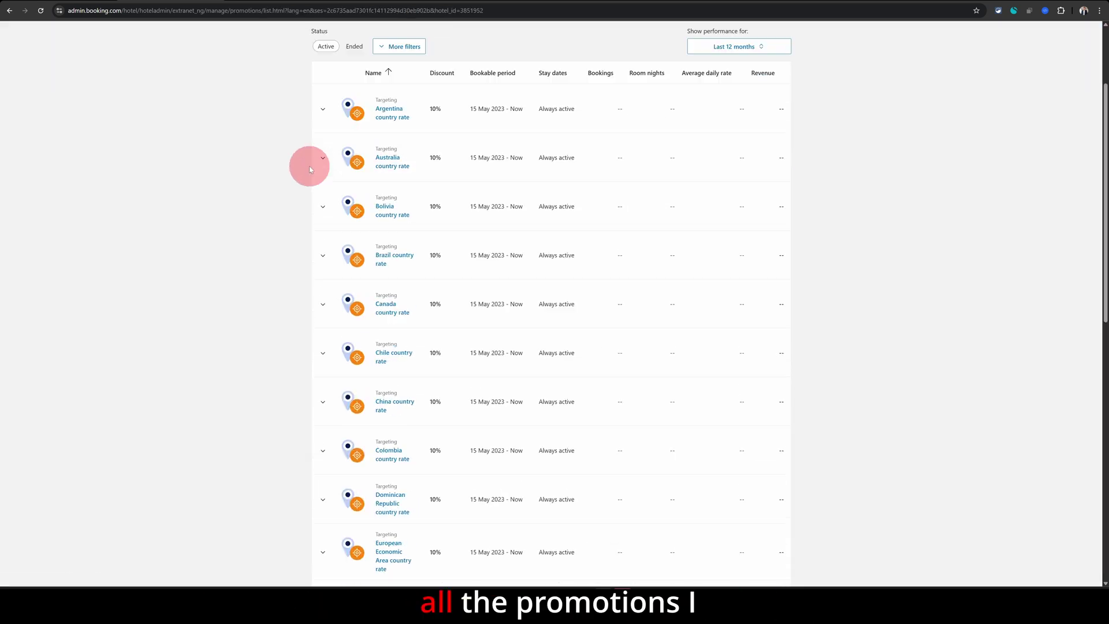
pyautogui.scroll(-10, 310, 166)
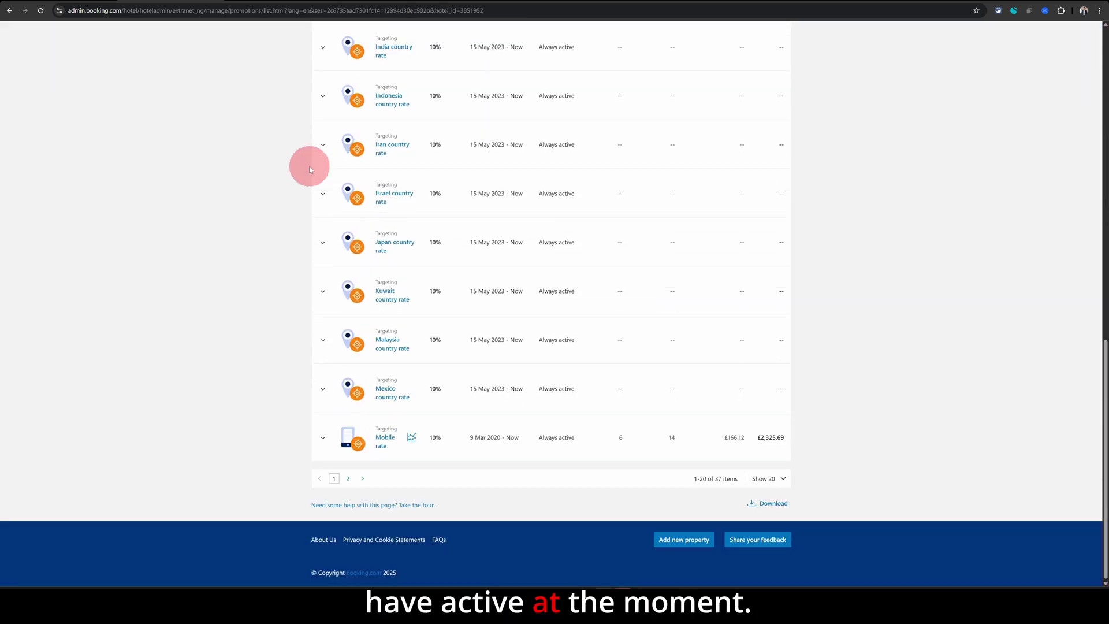
pyautogui.scroll(10, 310, 165)
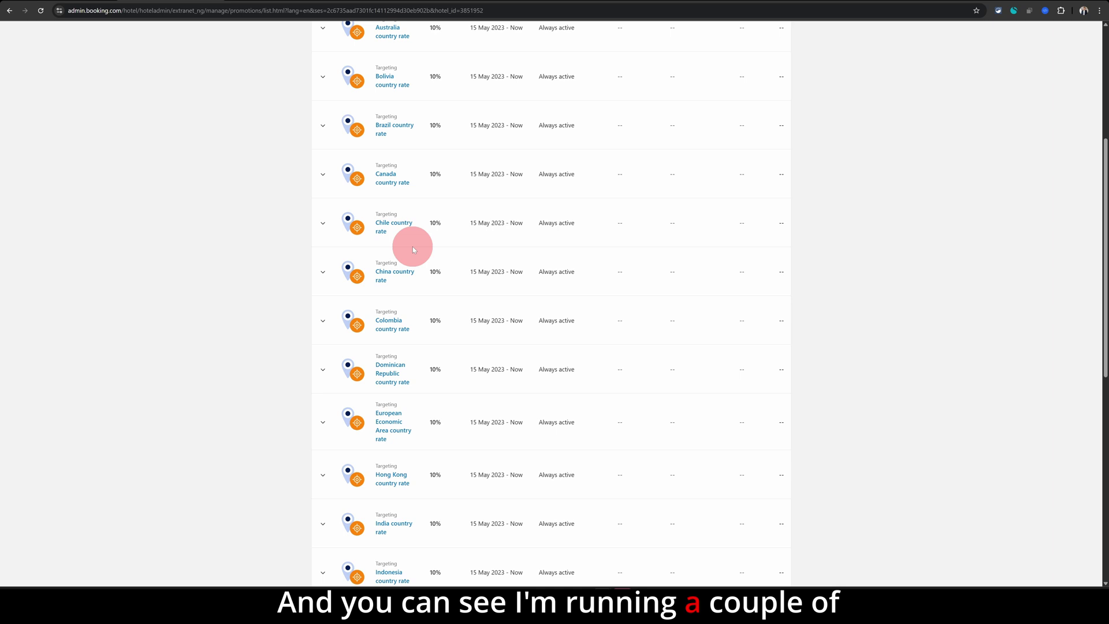
pyautogui.scroll(5, 413, 248)
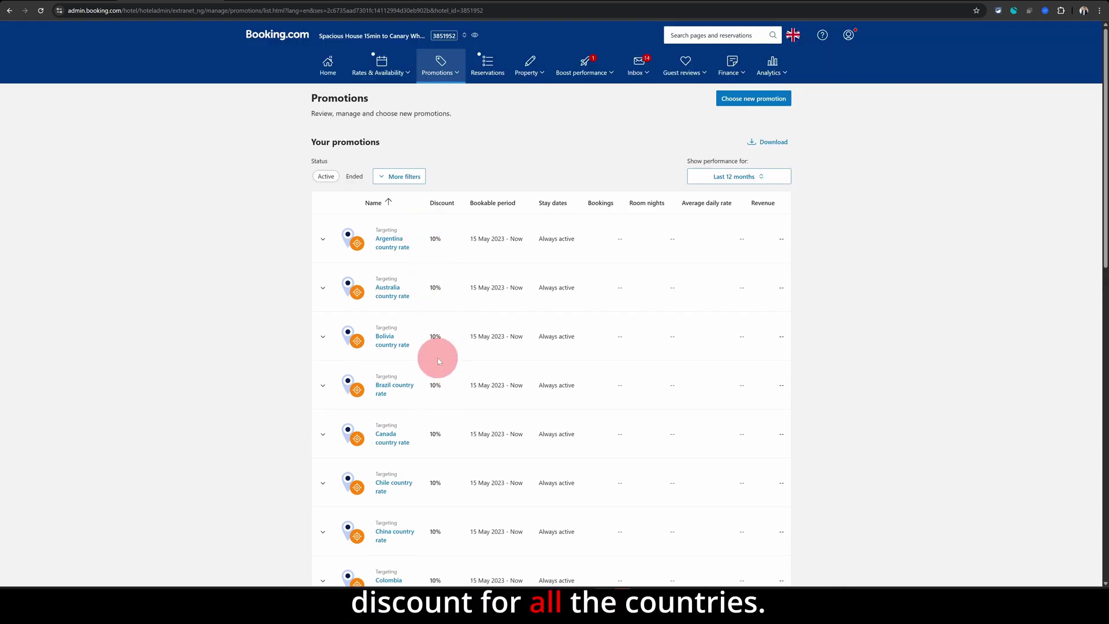
pyautogui.click(356, 177)
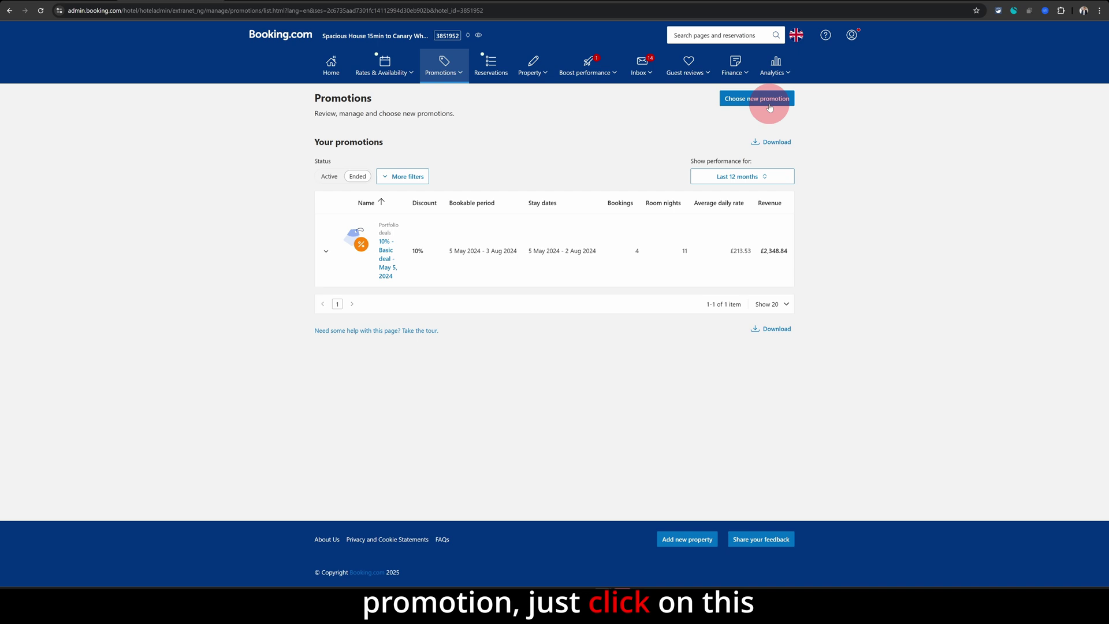
# Browse the new promotion types: Getaway Deal, Mobile rate, Country rate, Basic, Last-minute, Early booker
pyautogui.click(730, 98)
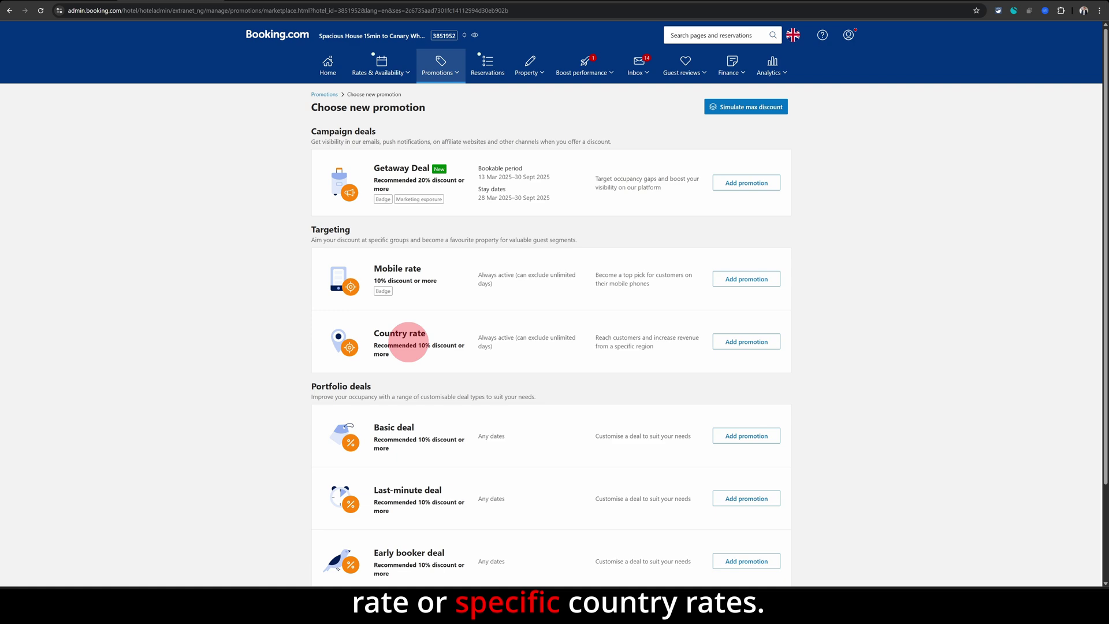
pyautogui.scroll(-2, 405, 344)
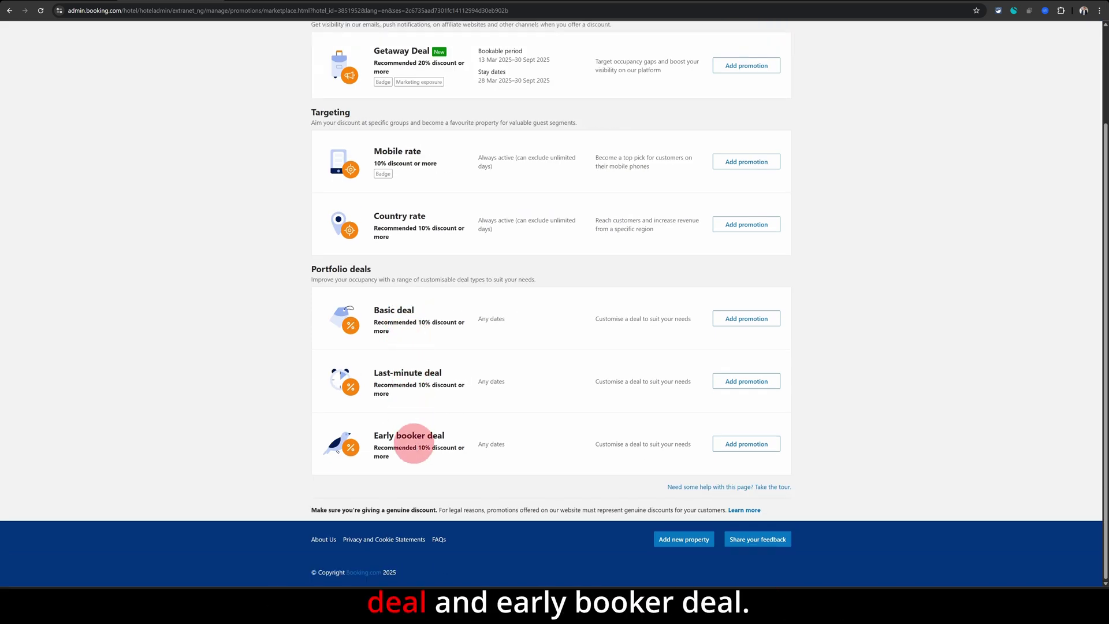
pyautogui.scroll(2, 445, 439)
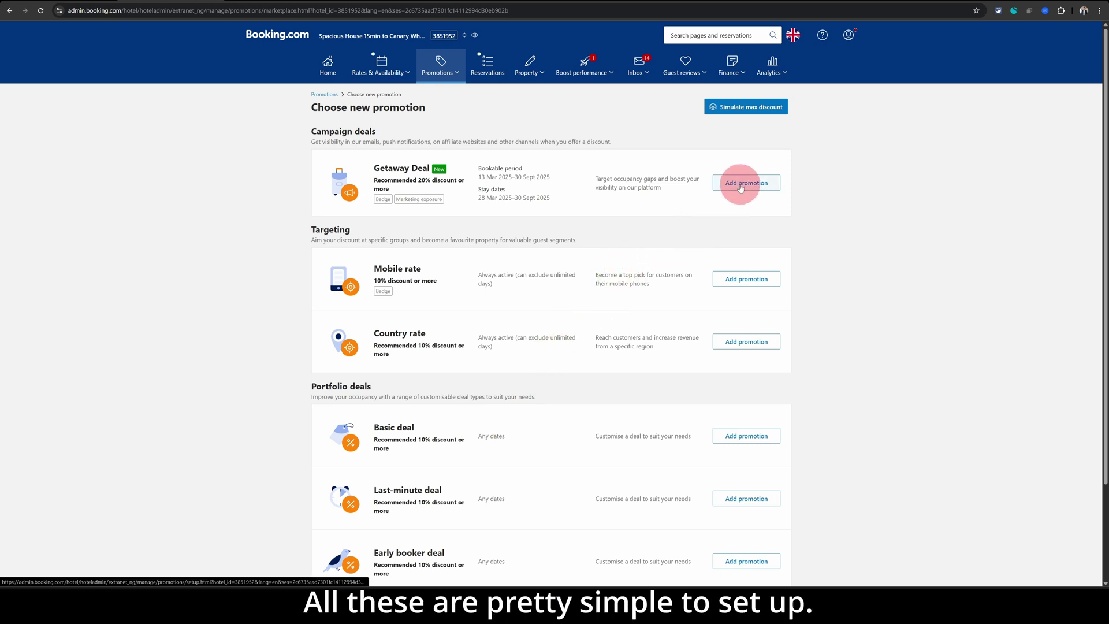
pyautogui.click(760, 279)
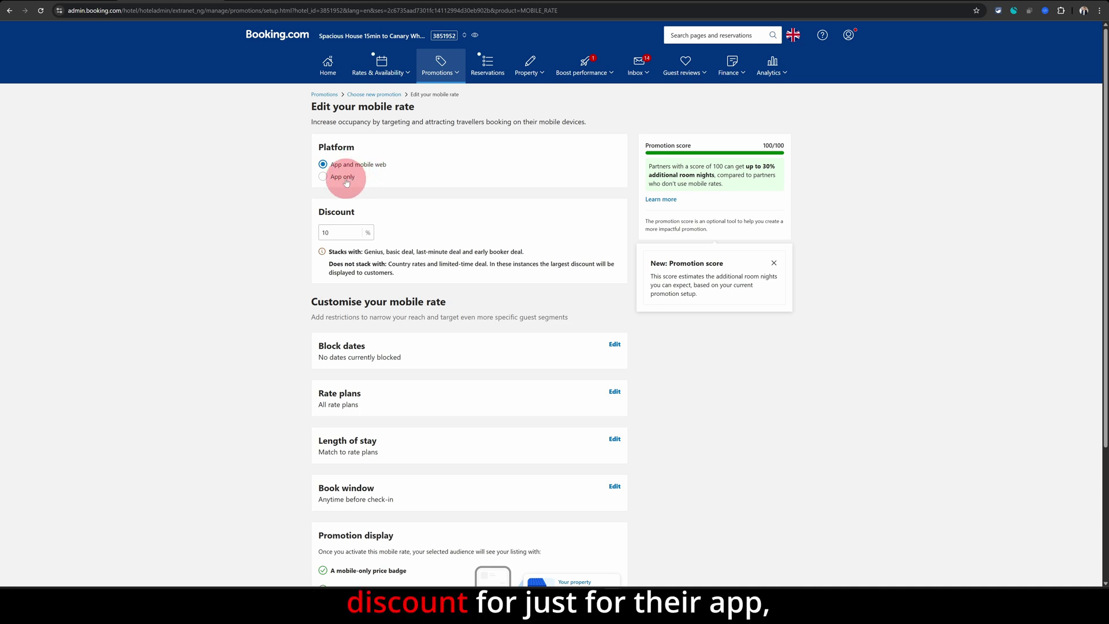
pyautogui.click(345, 179)
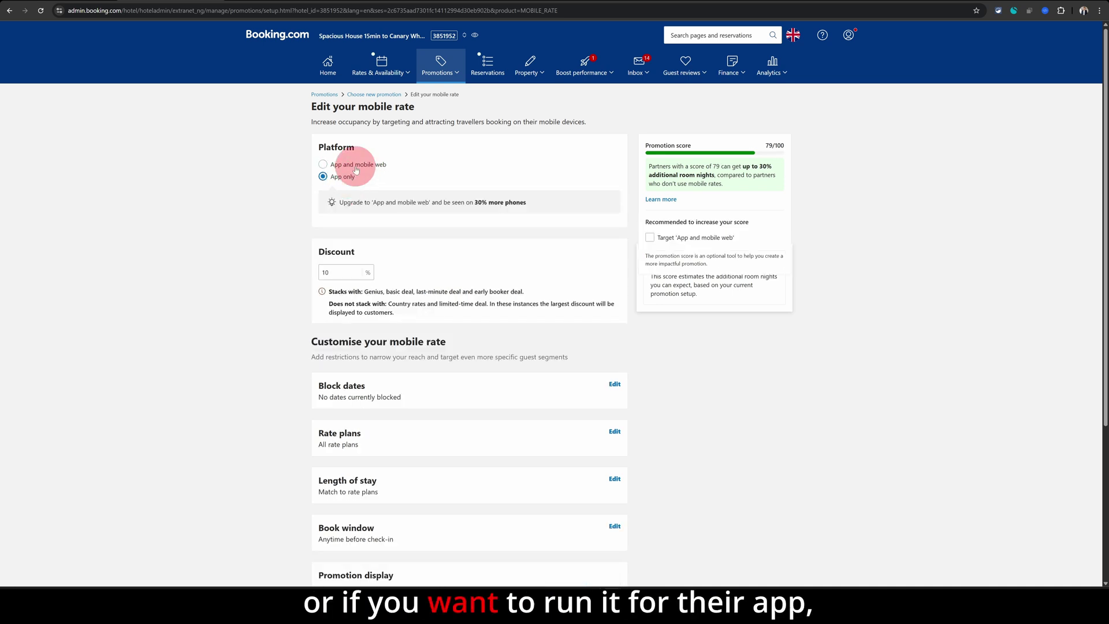
pyautogui.click(356, 167)
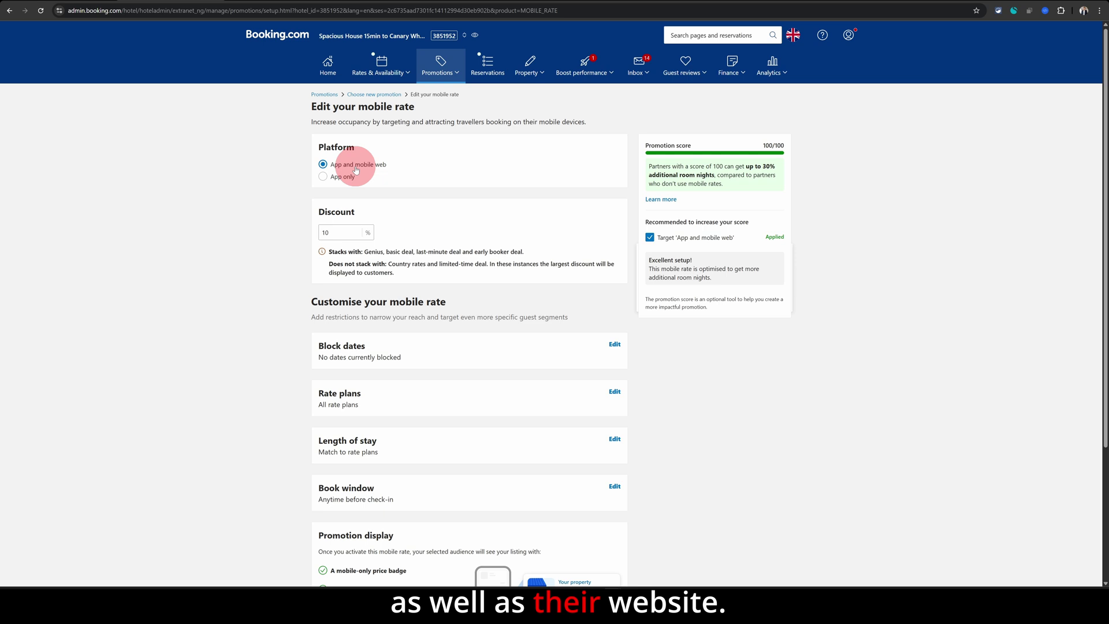
pyautogui.scroll(-1, 458, 292)
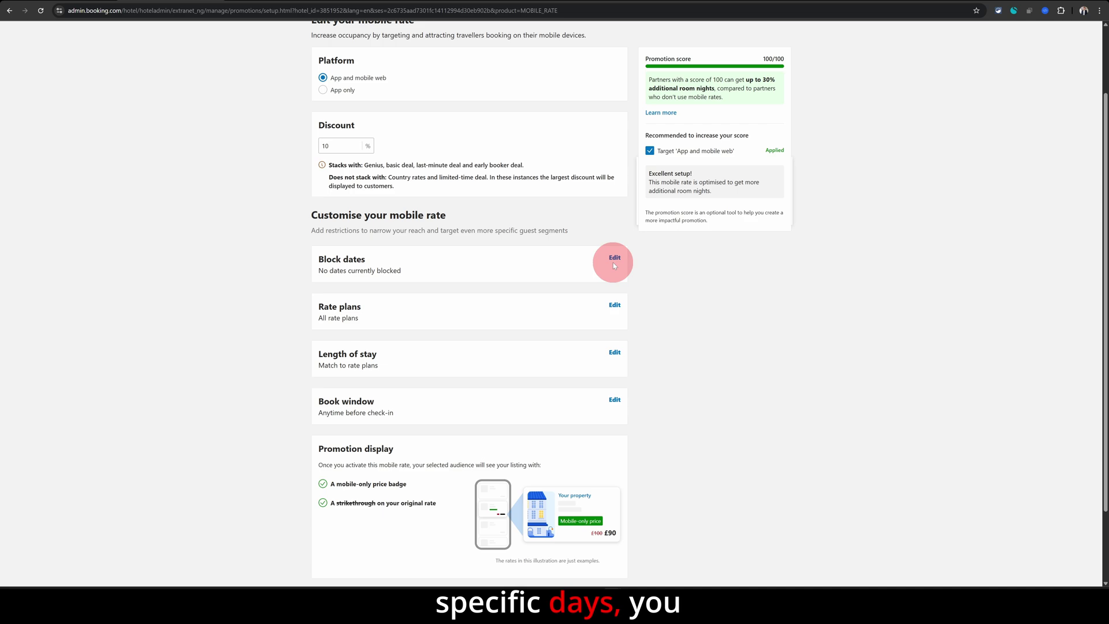
pyautogui.scroll(-3, 495, 347)
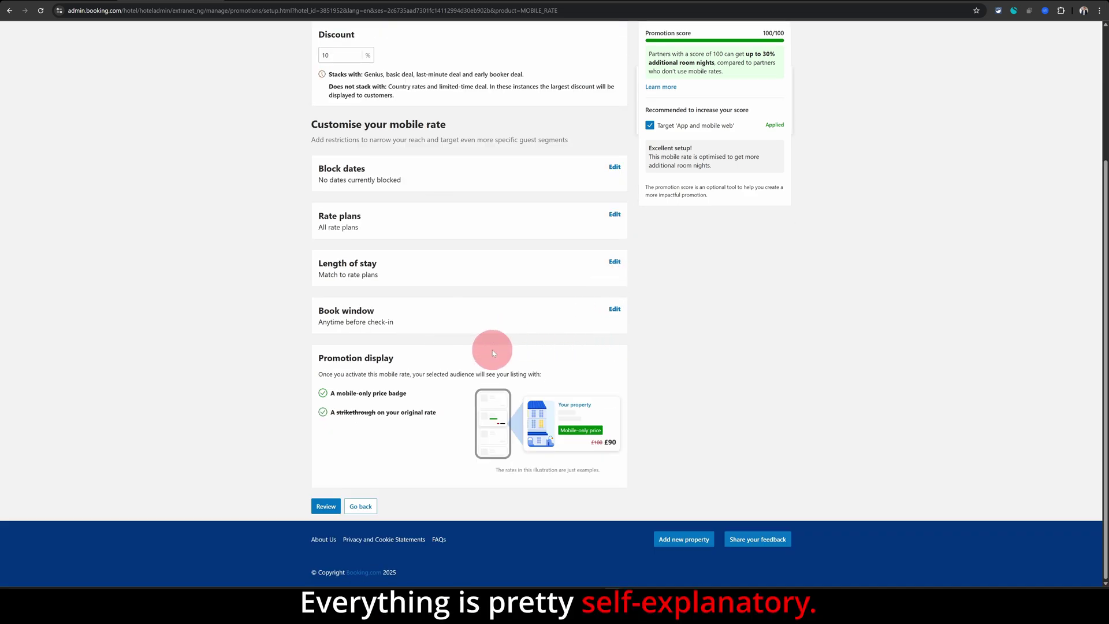
pyautogui.scroll(3, 449, 447)
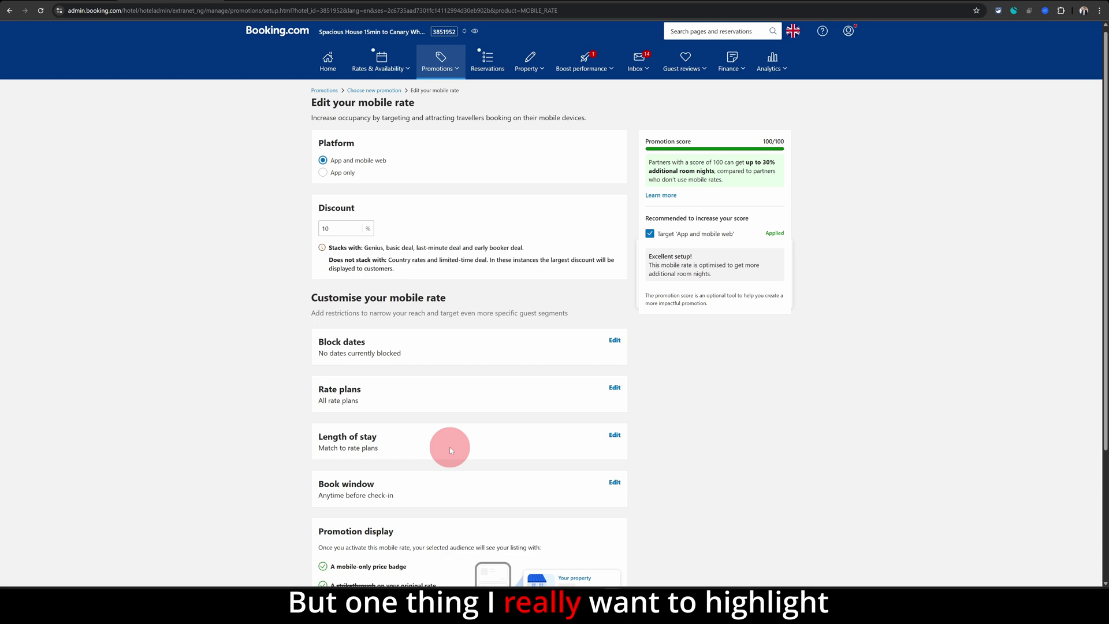
pyautogui.scroll(-3, 450, 447)
pyautogui.click(361, 506)
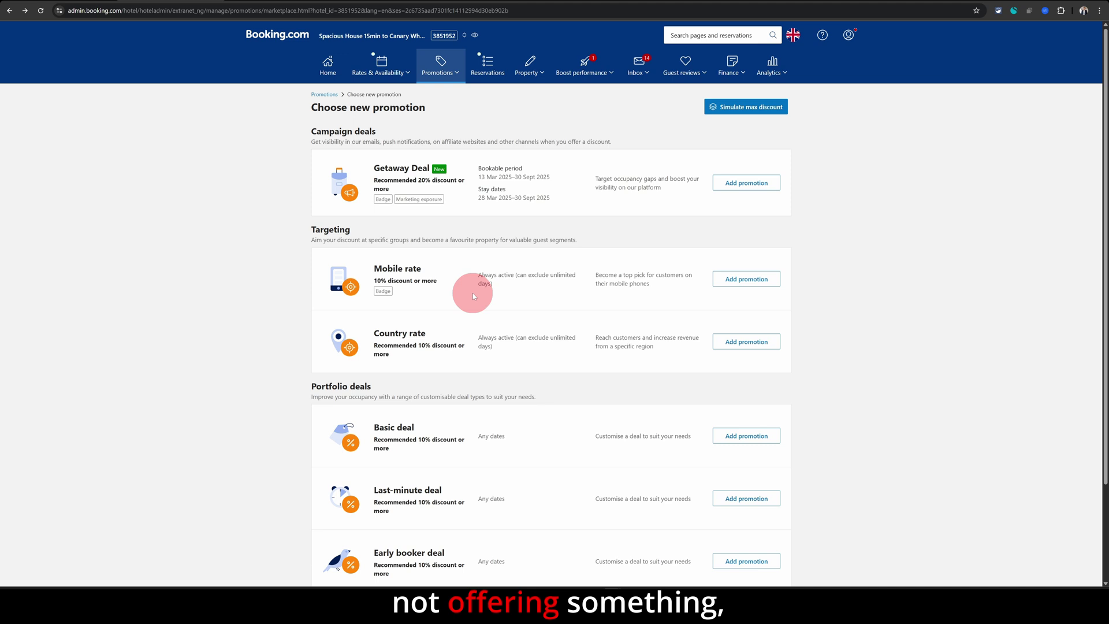
# Open the maximum discount simulator and enter a 100 GBP base rate
pyautogui.click(763, 108)
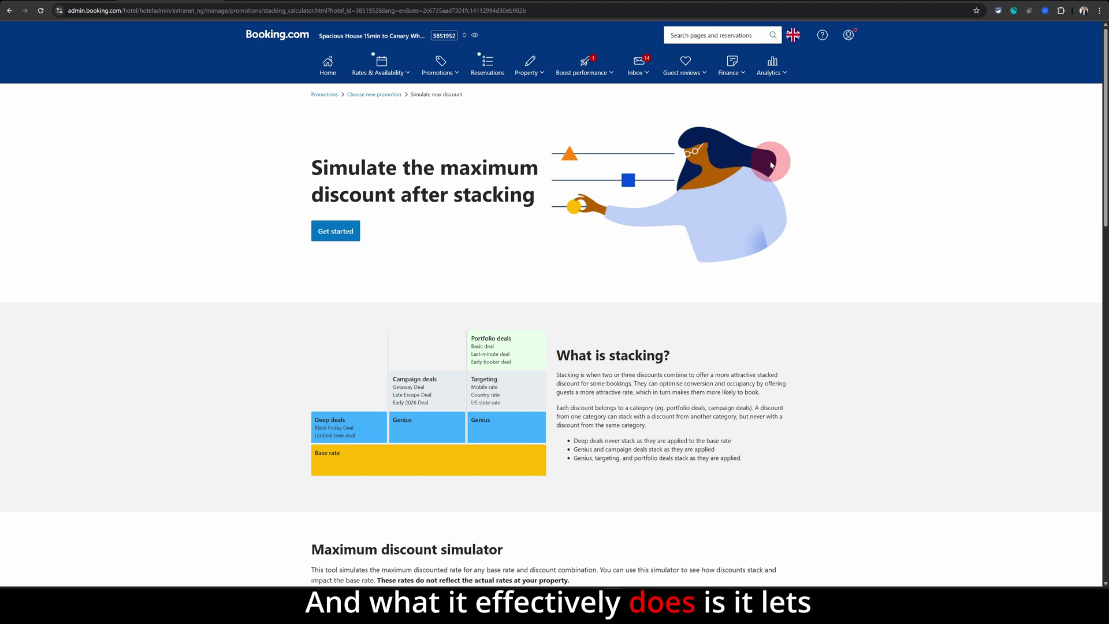
pyautogui.click(355, 232)
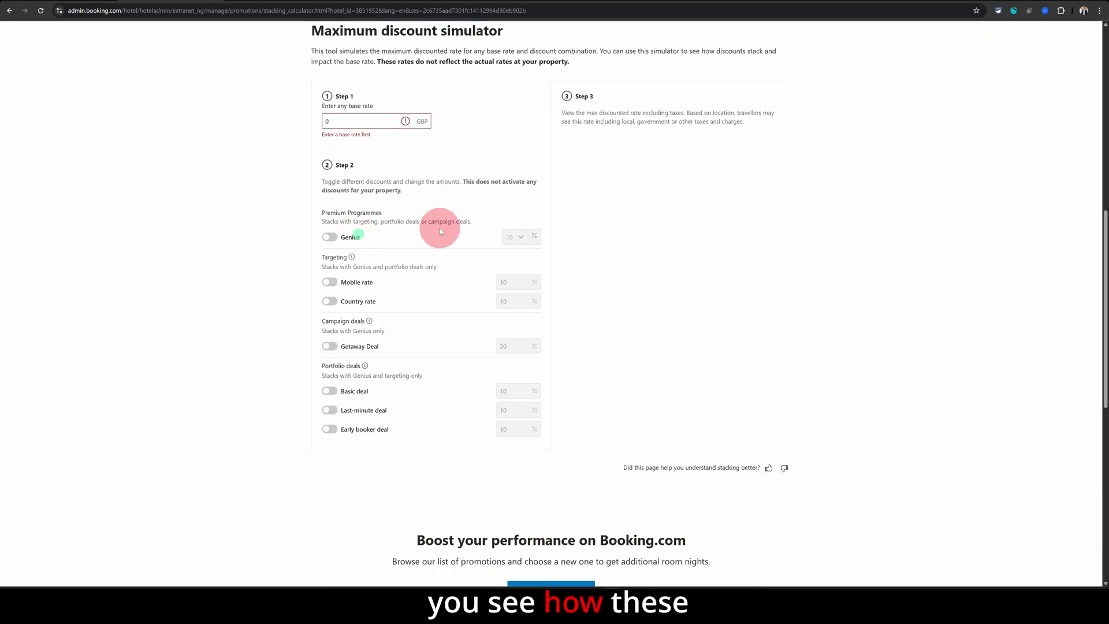
pyautogui.click(362, 120)
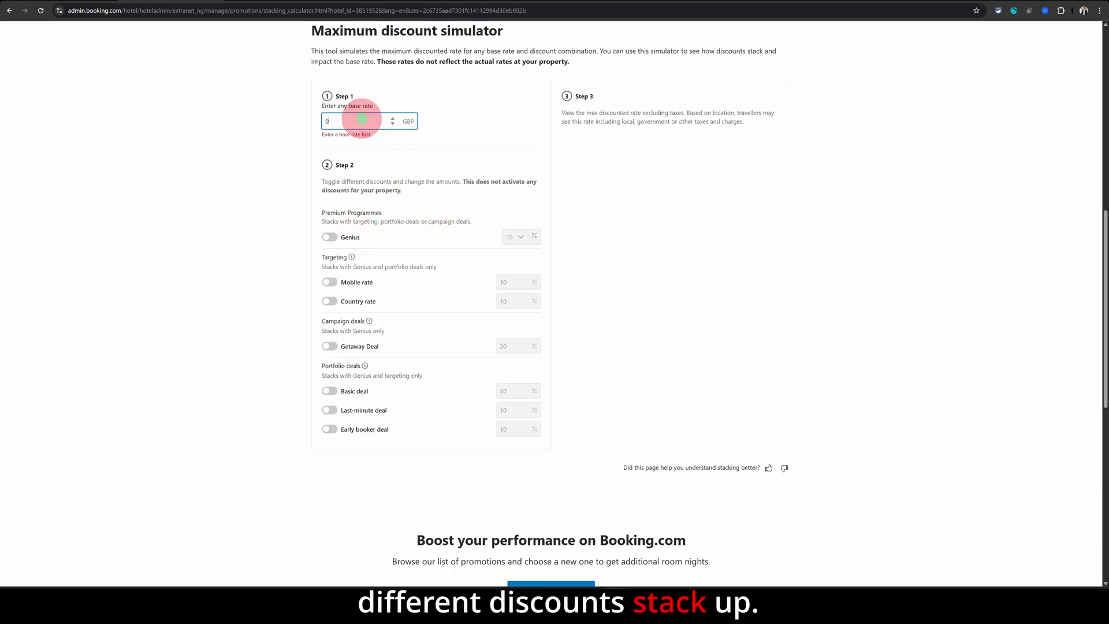
pyautogui.write('100')
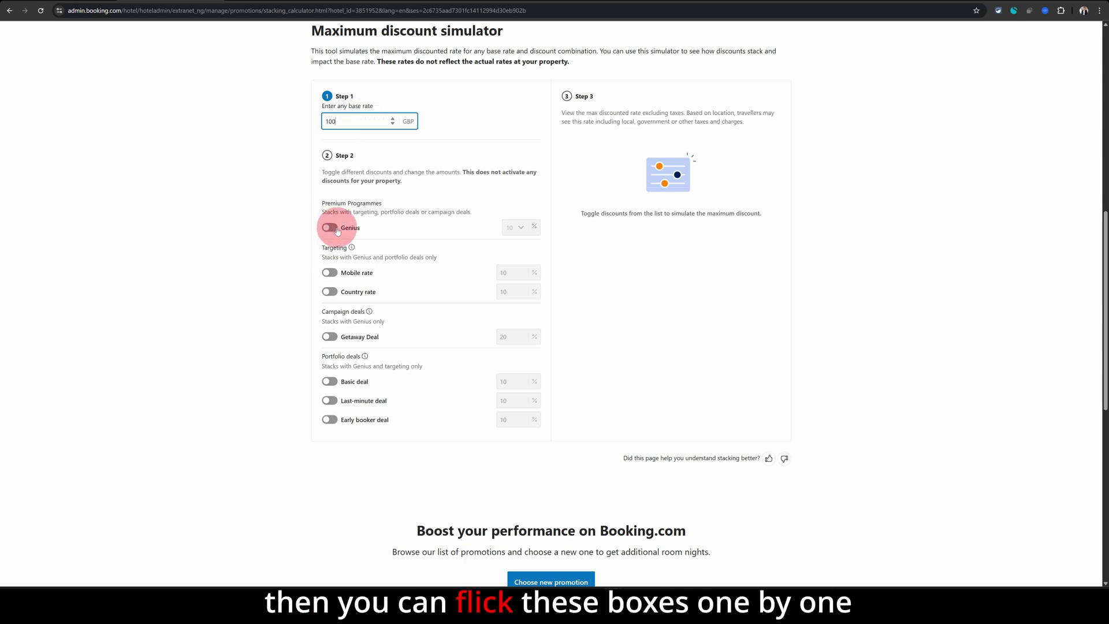
# Turn on Genius, Mobile rate, Country rate and Getaway Deal, giving £72 (28% off)
pyautogui.click(338, 230)
pyautogui.click(331, 273)
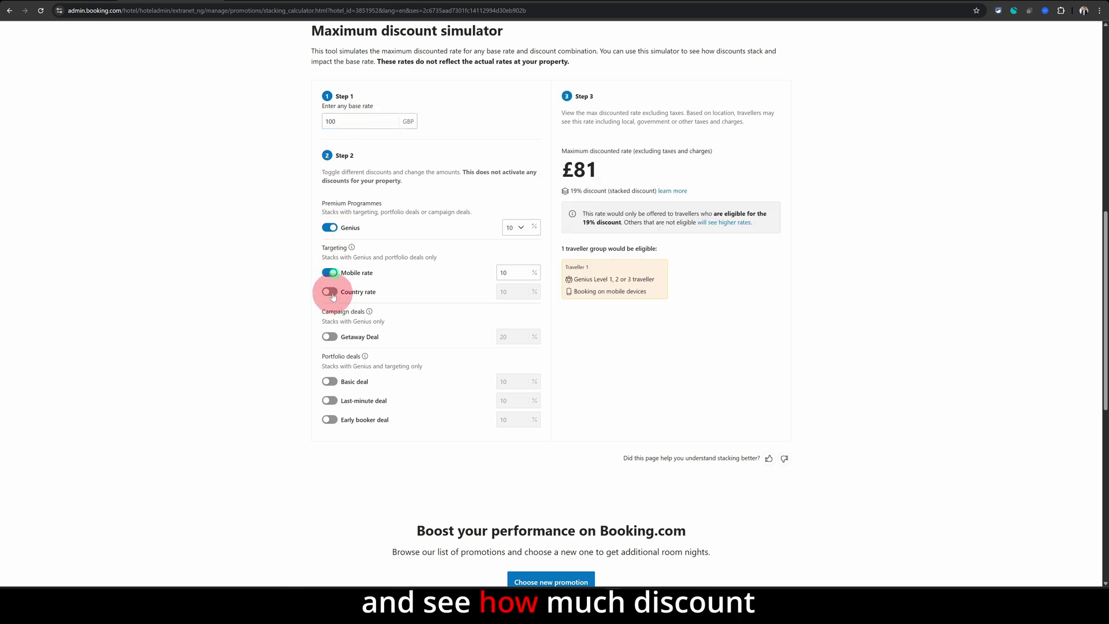
pyautogui.click(330, 292)
pyautogui.click(331, 337)
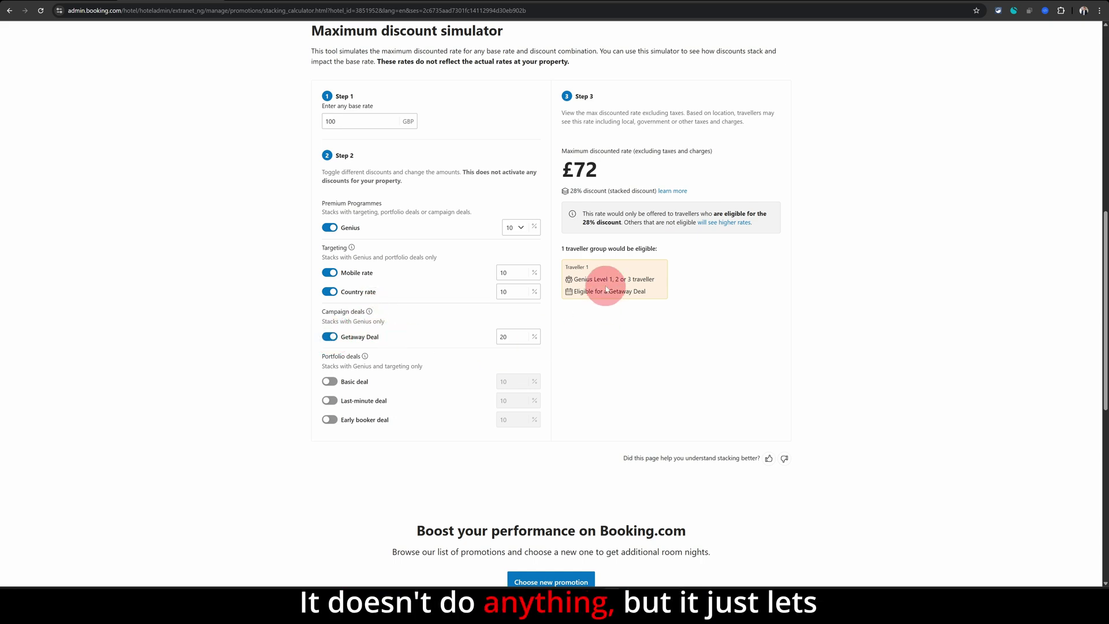
pyautogui.scroll(2, 630, 272)
pyautogui.scroll(-2, 665, 255)
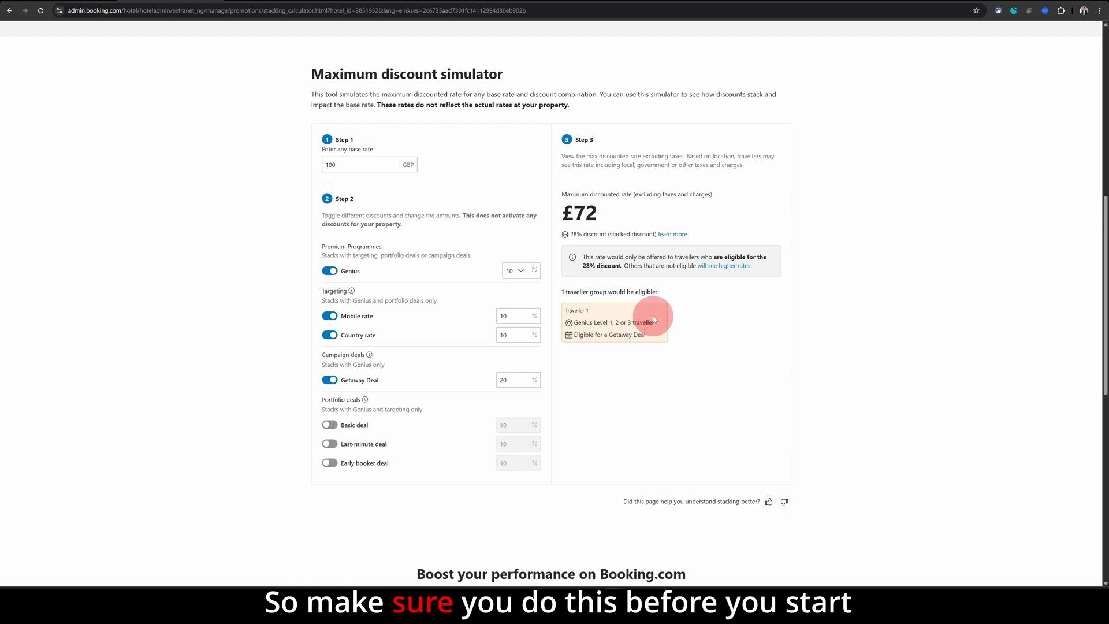
pyautogui.scroll(2, 654, 320)
pyautogui.scroll(5, 653, 319)
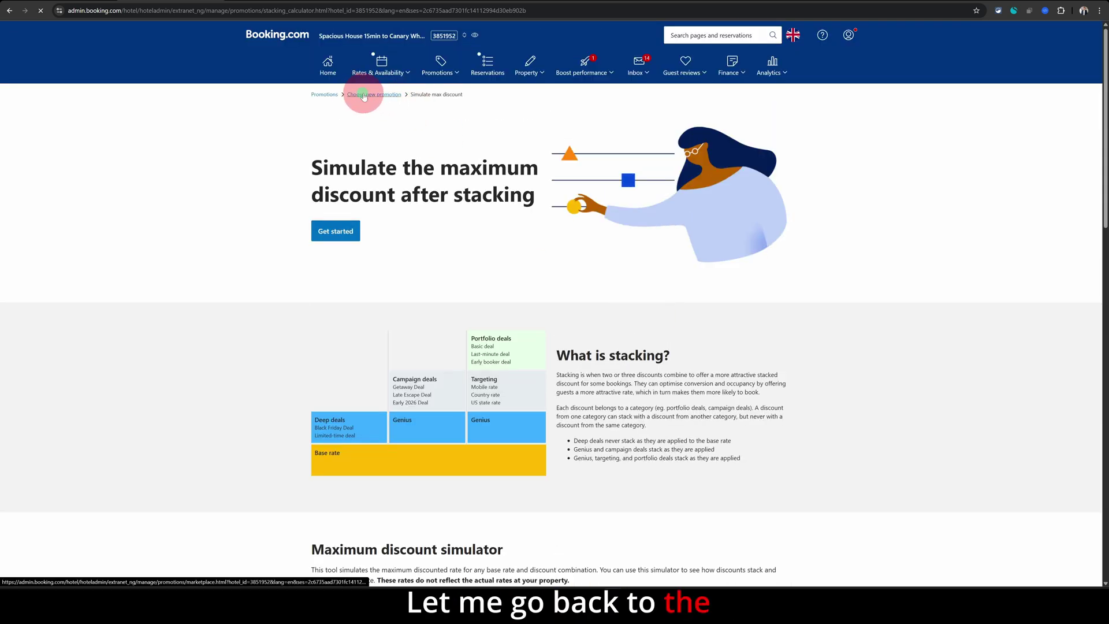
# Return to Choose new promotion via the breadcrumb and review the promotion types
pyautogui.click(363, 94)
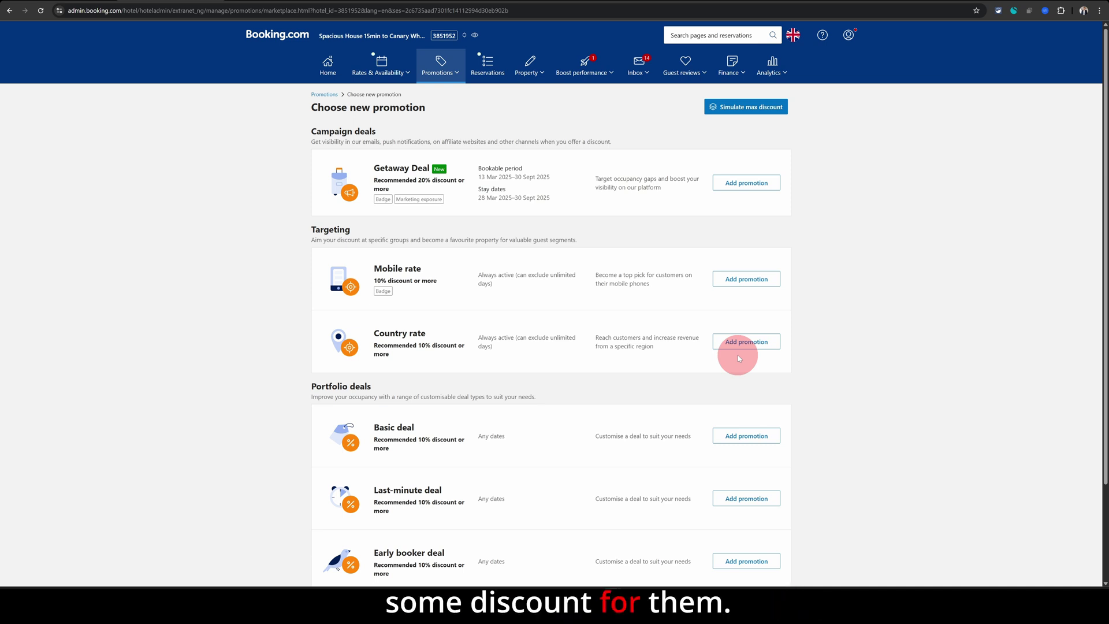
pyautogui.scroll(-2, 737, 355)
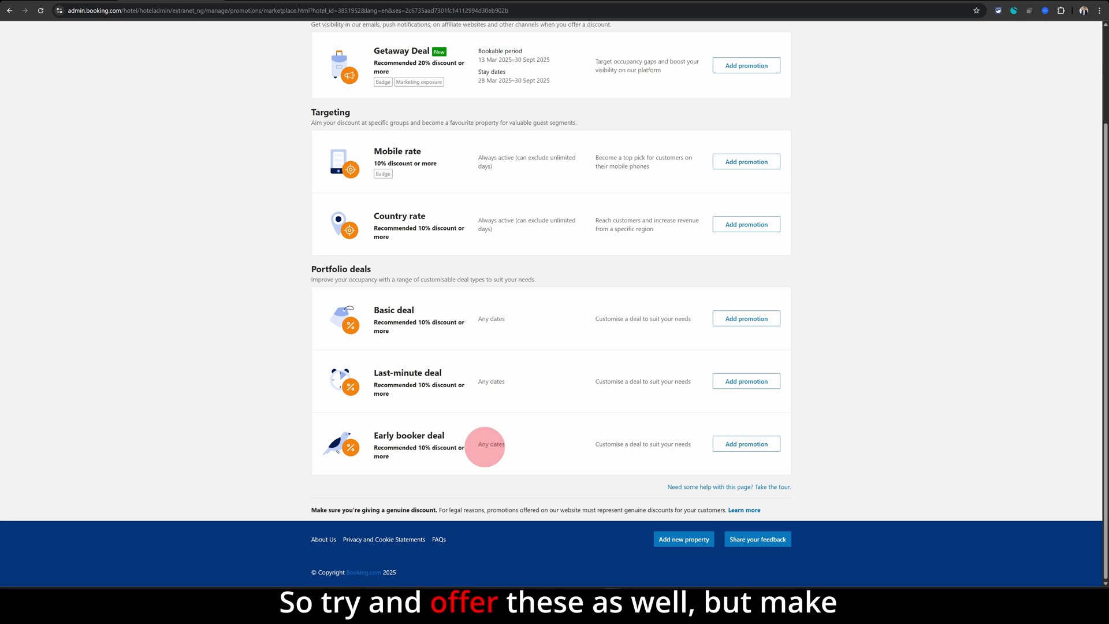
pyautogui.scroll(2, 486, 446)
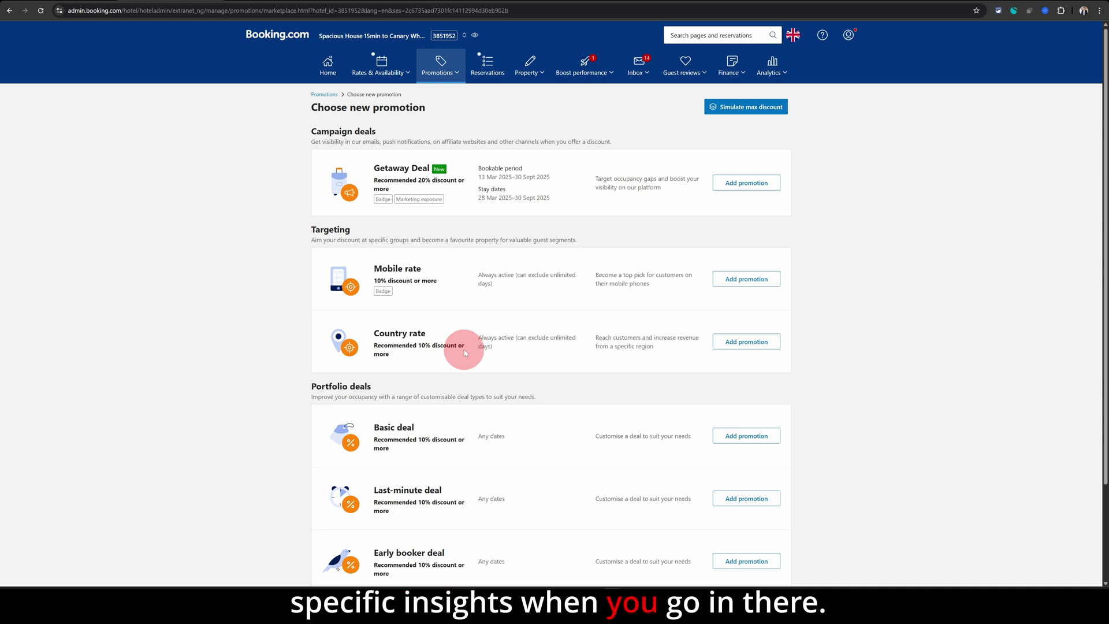
# Start a Country rate promotion and review the 10% discount and countries ranked by inbound bookings
pyautogui.click(735, 345)
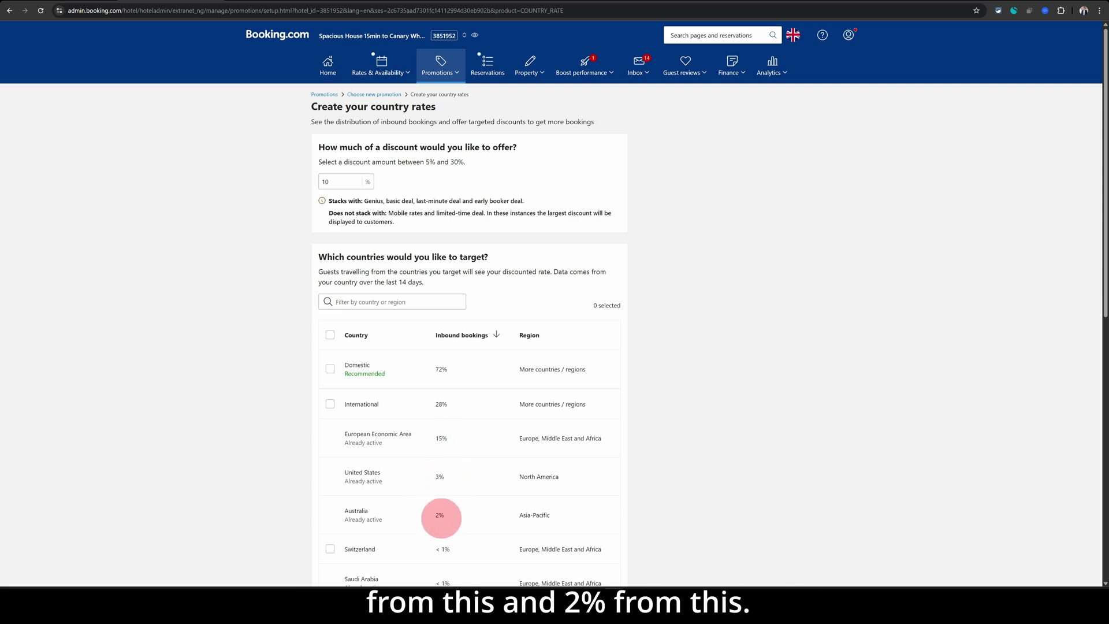
pyautogui.scroll(-2, 444, 520)
pyautogui.scroll(-2, 441, 518)
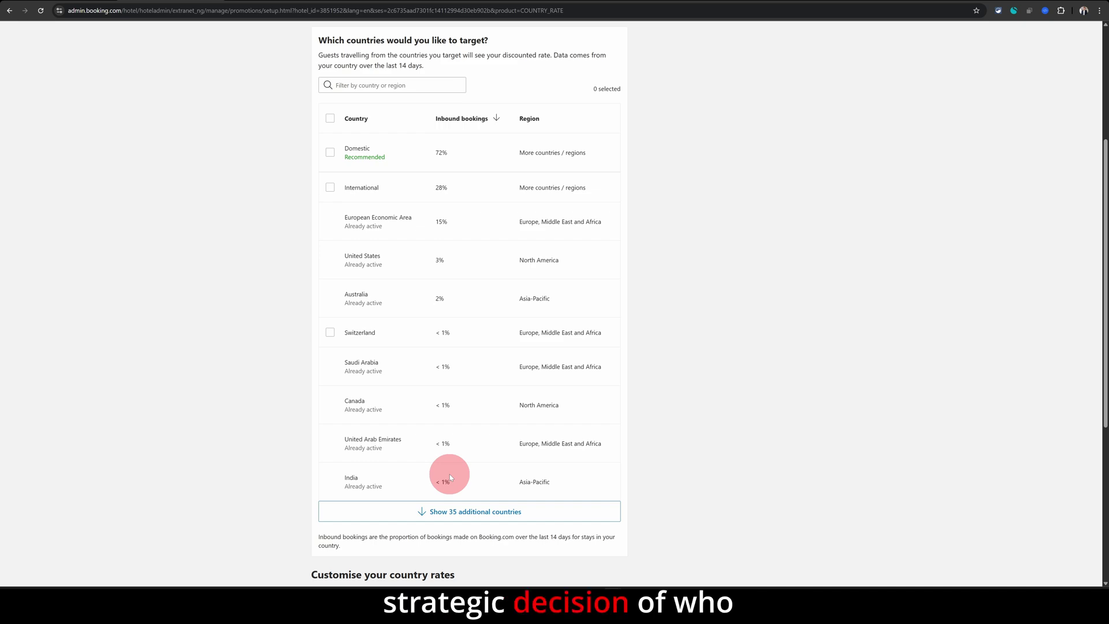
pyautogui.scroll(2, 449, 476)
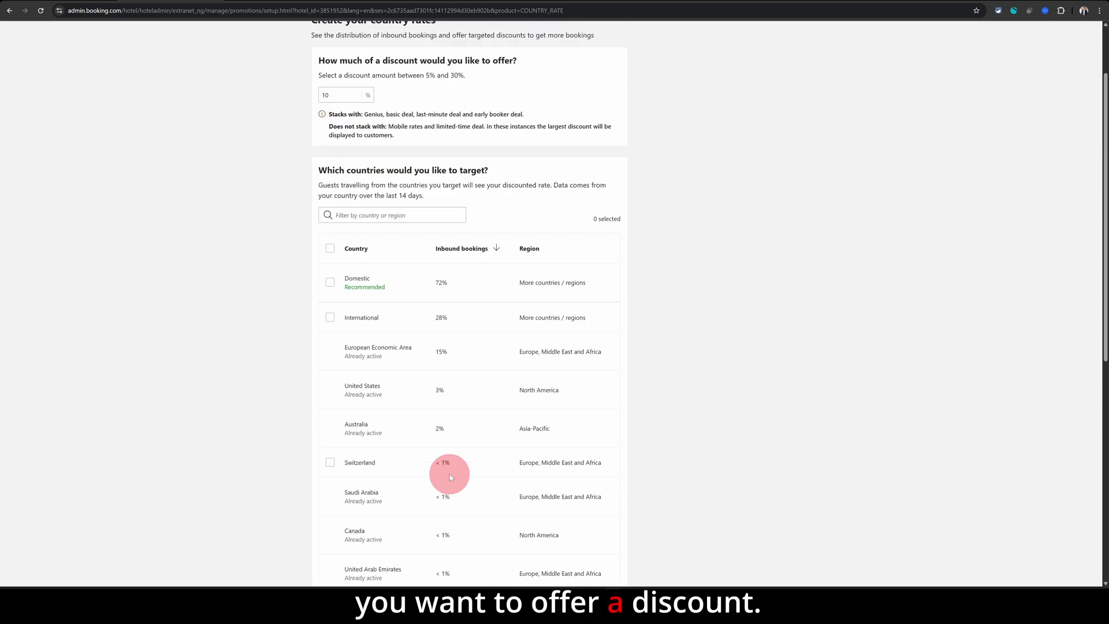
pyautogui.scroll(2, 450, 474)
# Dismiss the active mobile rate prompt and return to the Promotions overview listing 10% country rates
pyautogui.click(382, 96)
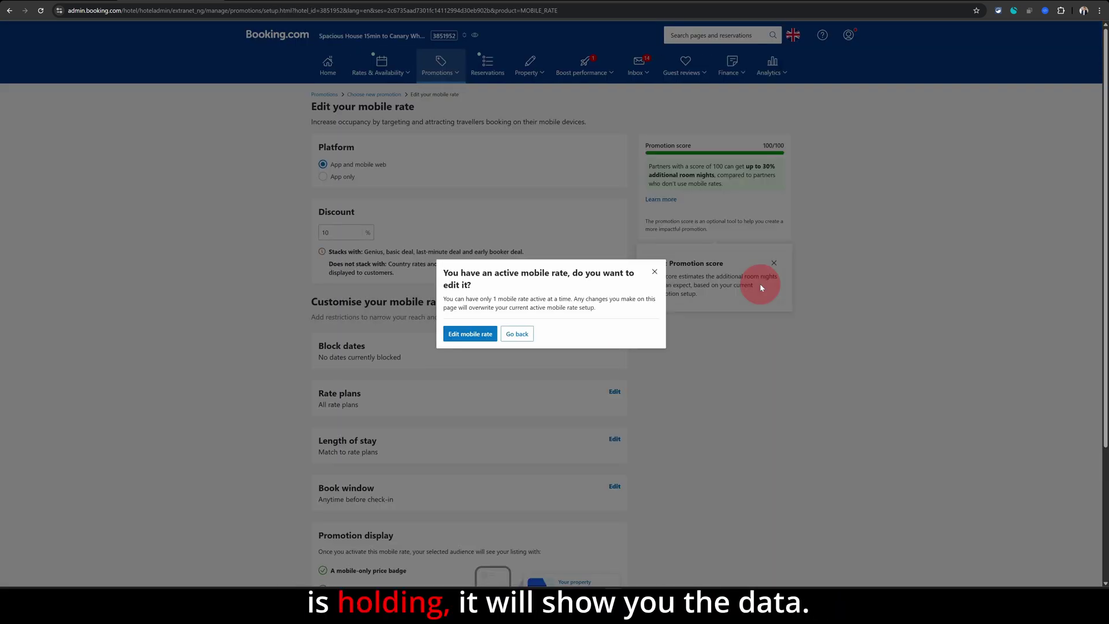
pyautogui.click(654, 271)
pyautogui.scroll(-3, 653, 271)
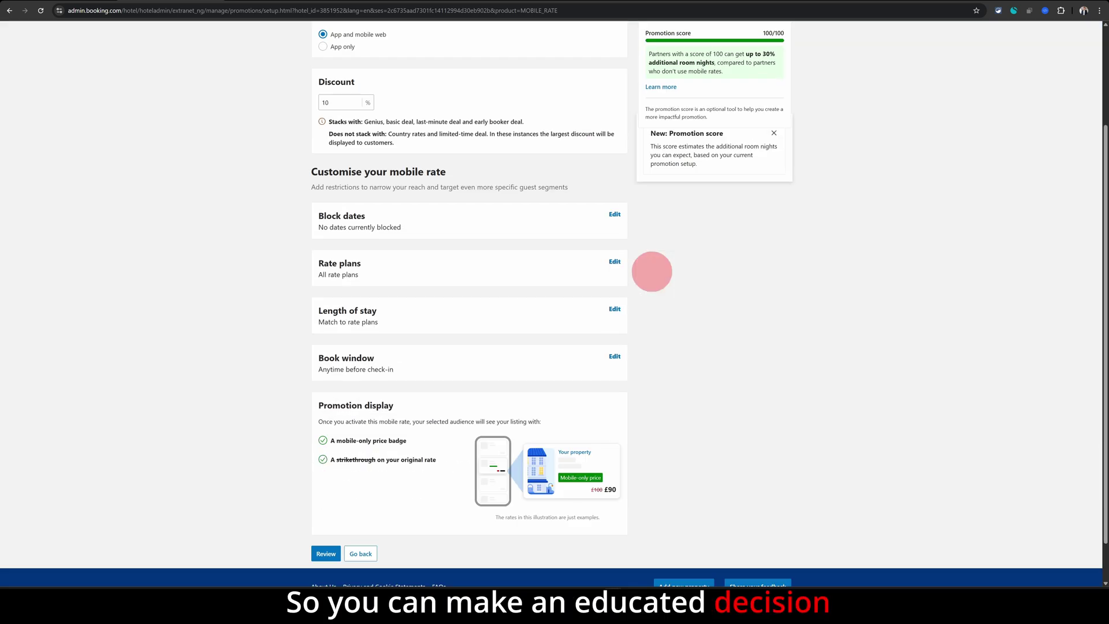
pyautogui.scroll(2, 653, 272)
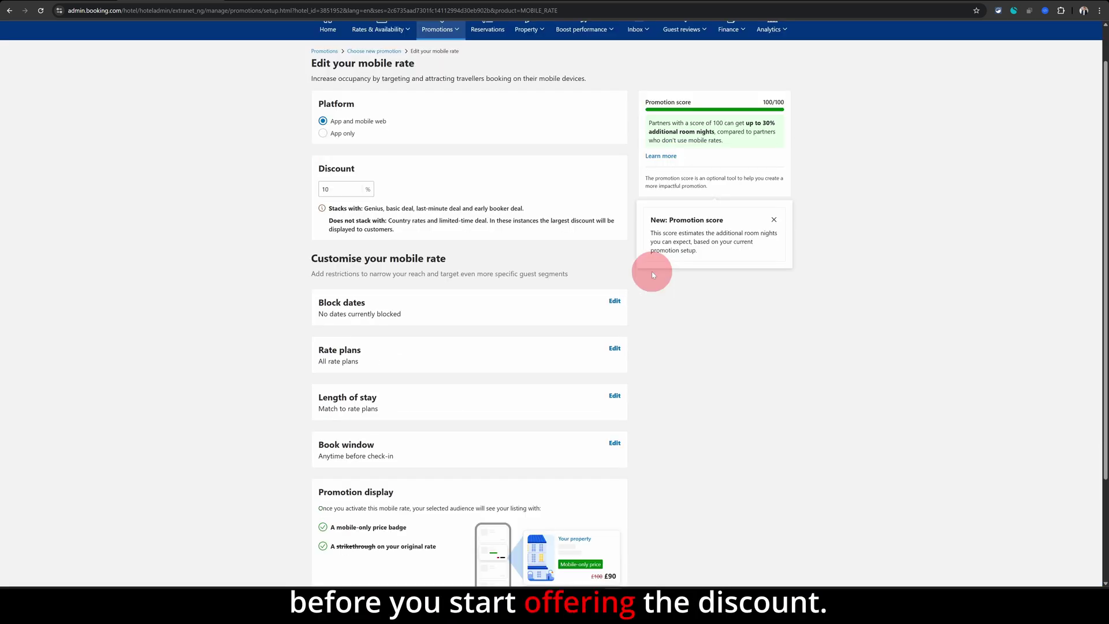
pyautogui.click(317, 51)
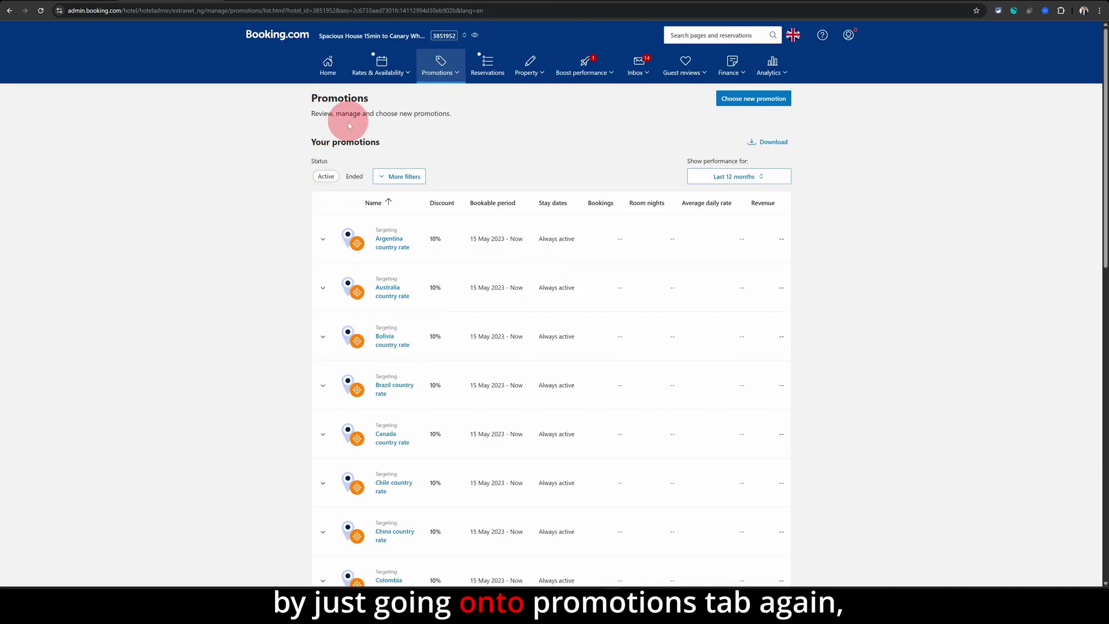
pyautogui.click(326, 177)
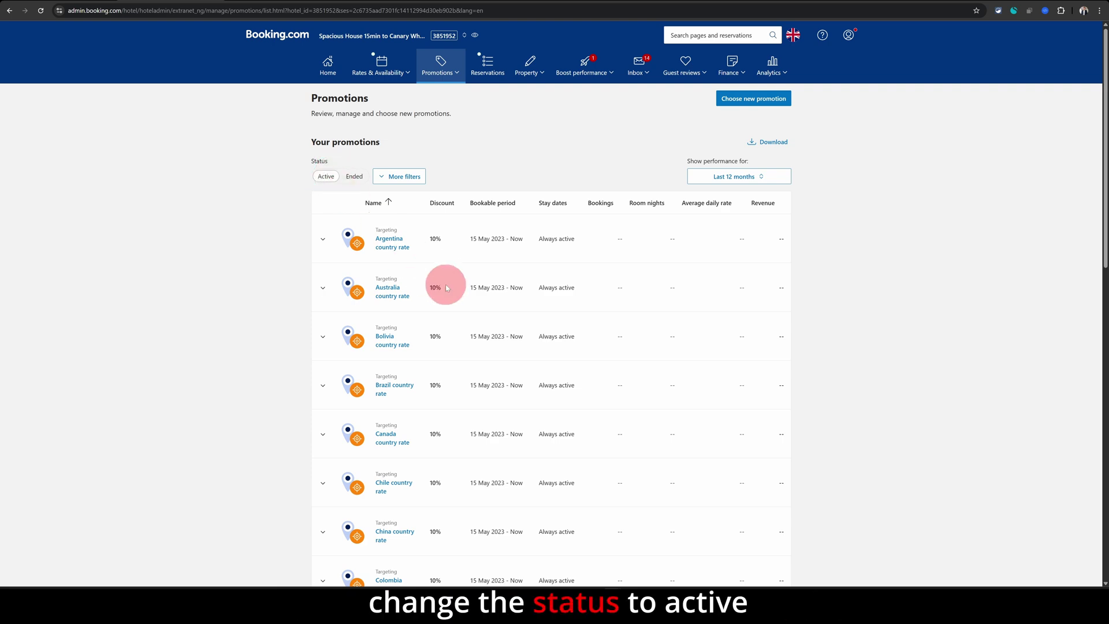
pyautogui.scroll(-10, 446, 288)
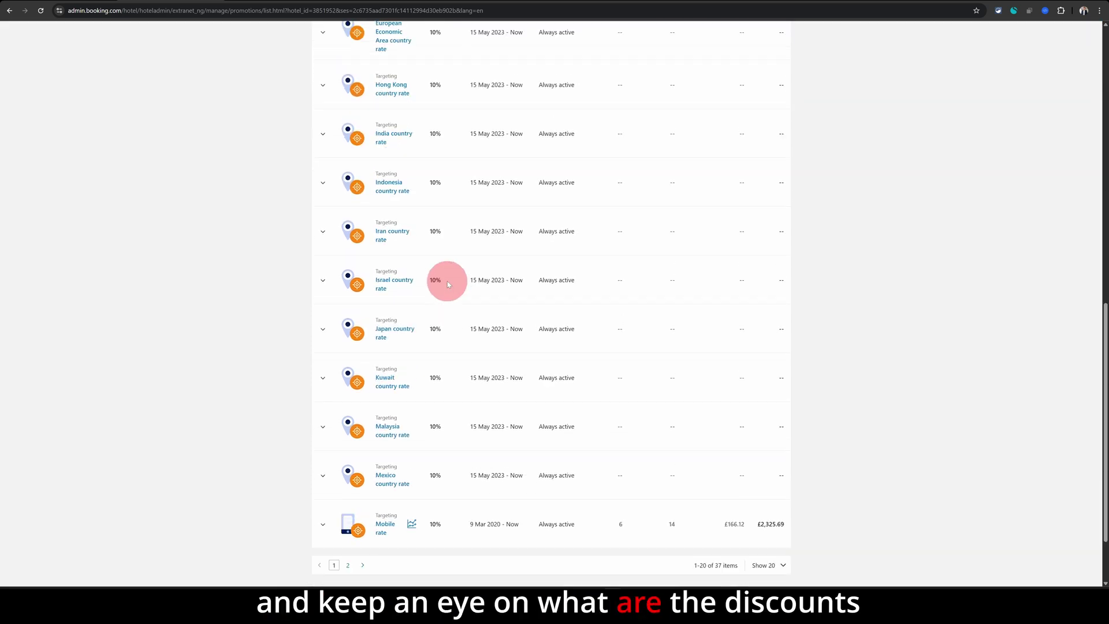
pyautogui.scroll(-2, 448, 283)
pyautogui.scroll(6, 447, 283)
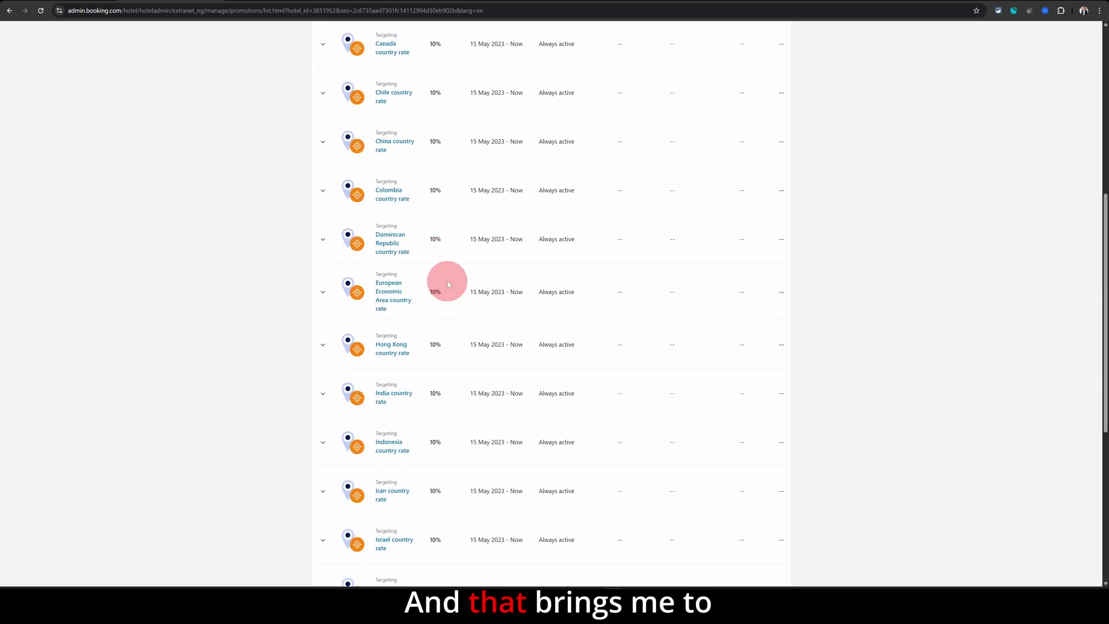
pyautogui.scroll(6, 448, 284)
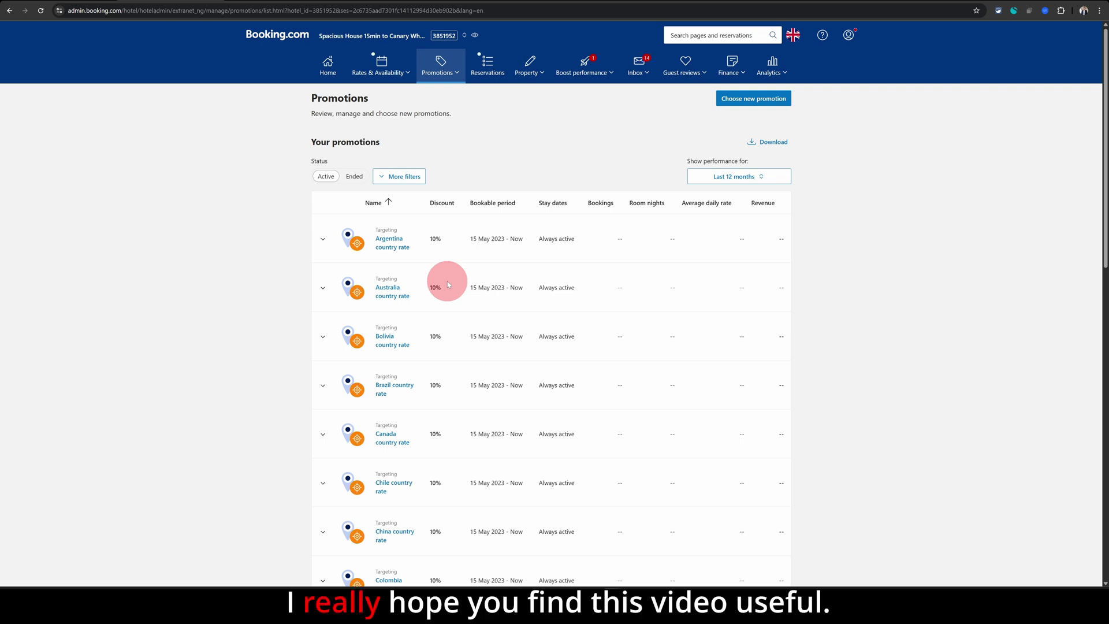